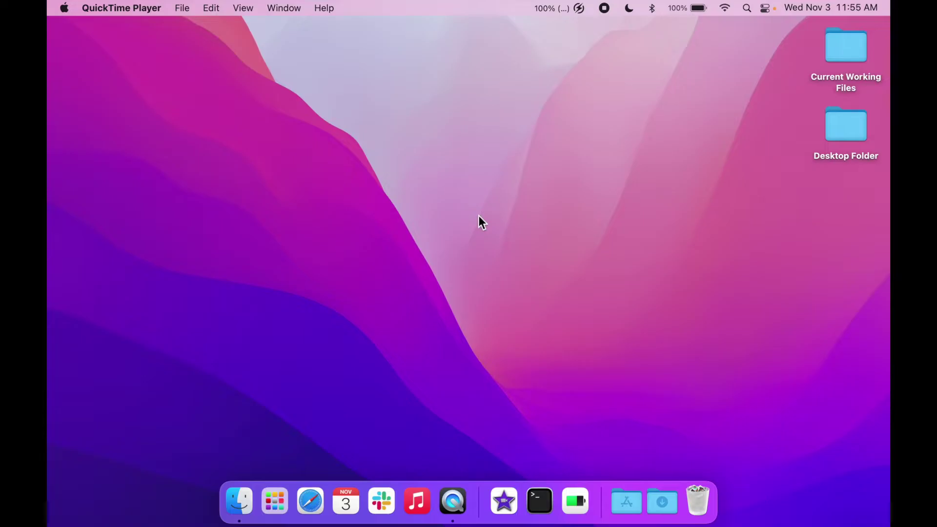
Step: Check the battery charge from the menu bar and the keyboard brightness in Control Center
left_click(569, 6)
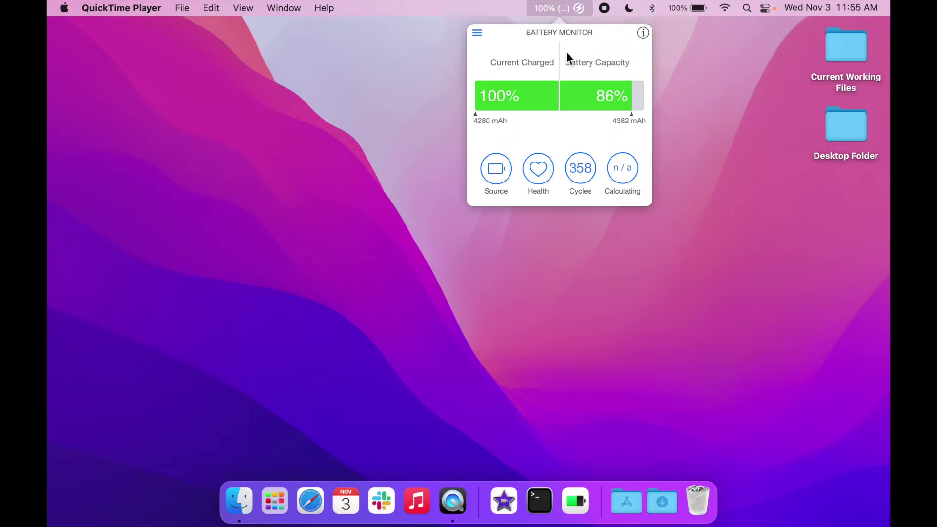
left_click(565, 7)
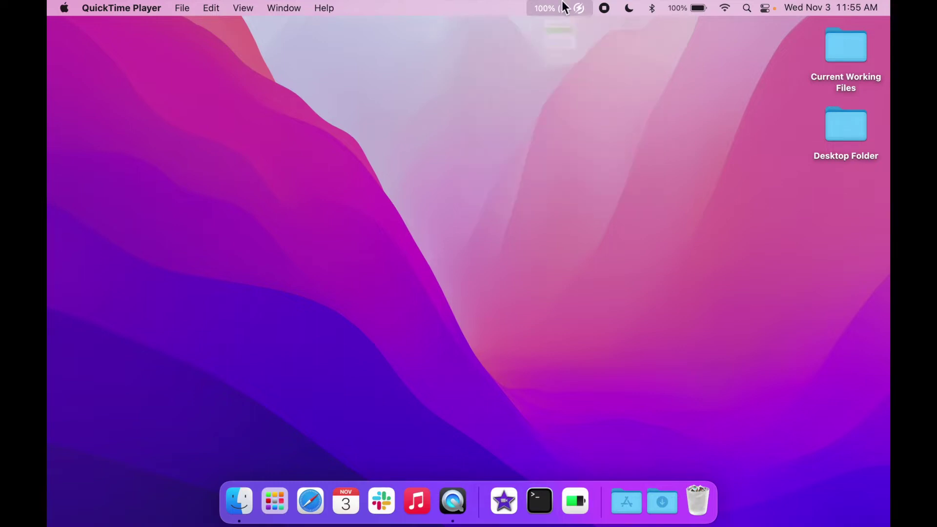
left_click(765, 8)
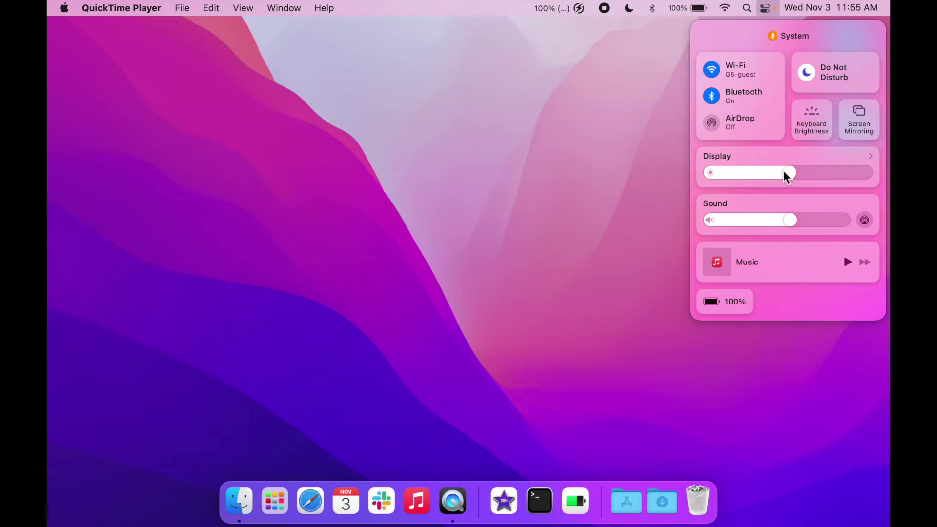
left_click(817, 127)
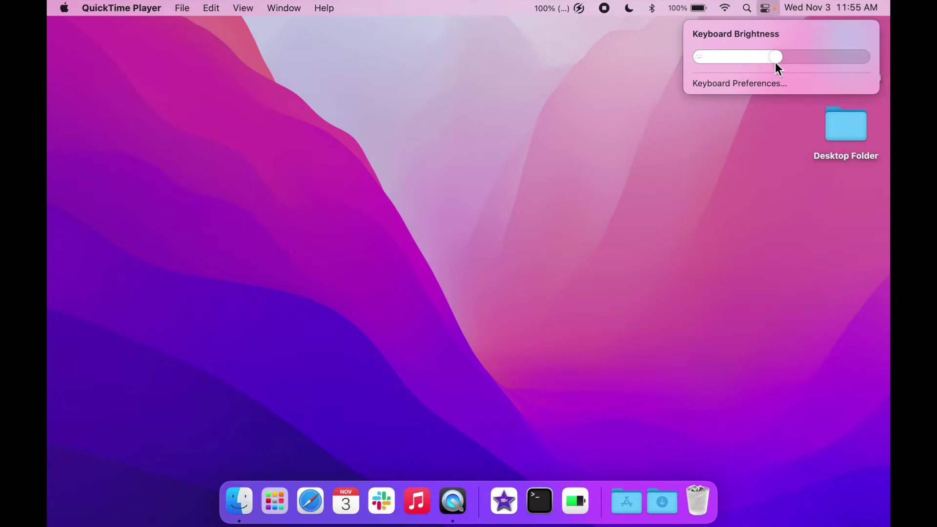
left_click(578, 127)
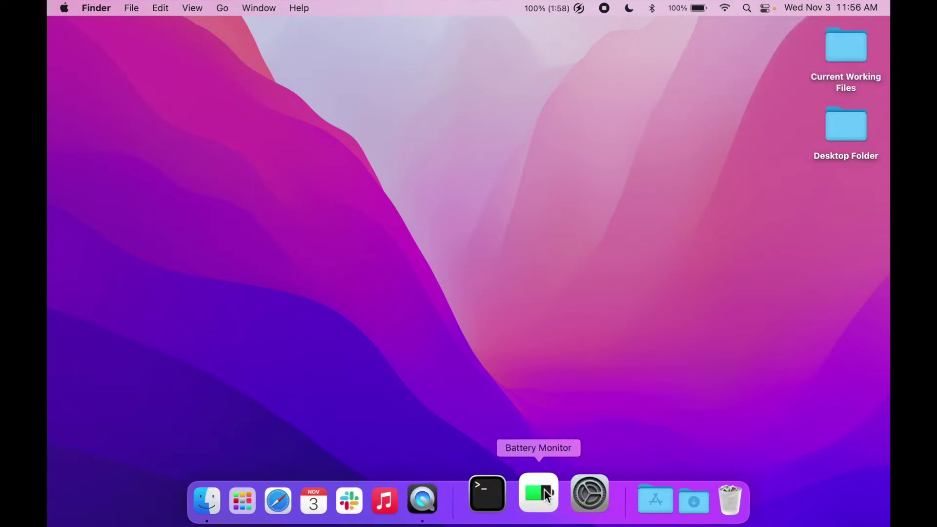
Step: Confirm Low power mode is off in System Preferences' Battery settings, then minimize the window
left_click(575, 501)
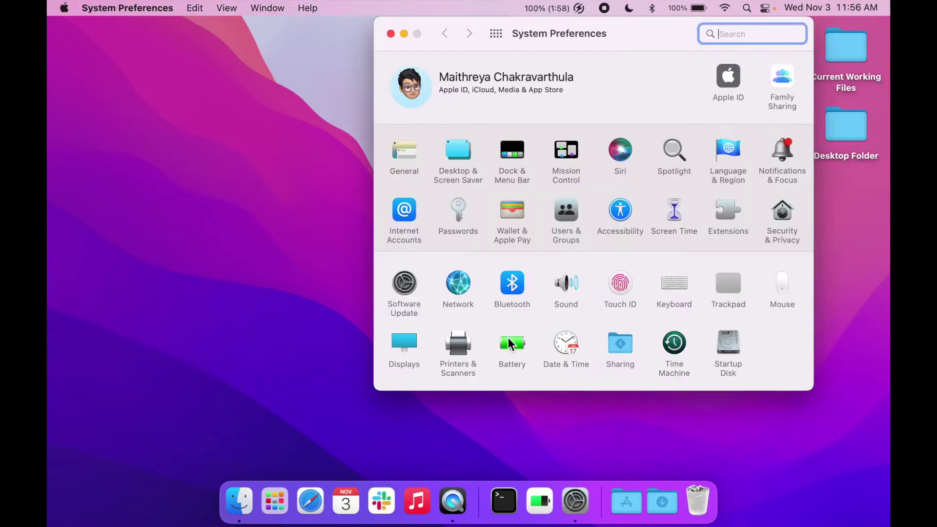
left_click(509, 340)
left_click(427, 222)
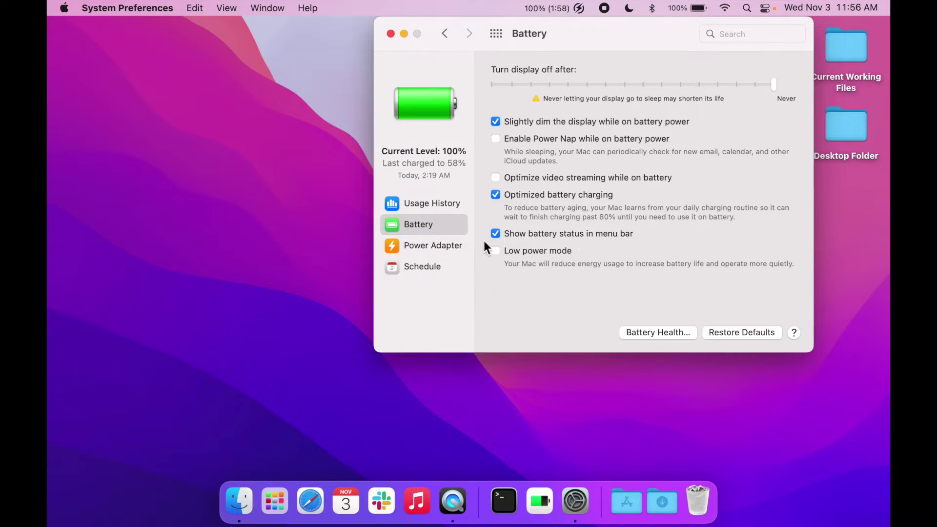
left_click(404, 33)
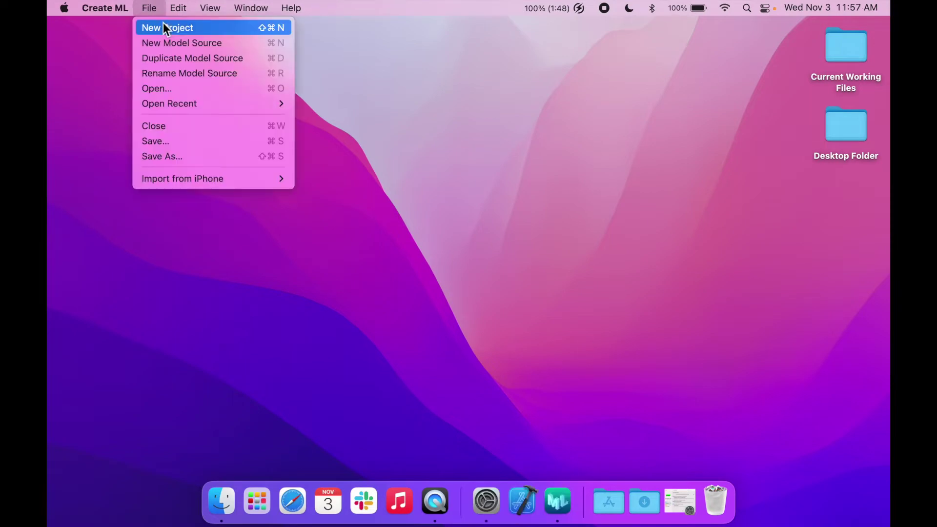
Step: Create a new Image Classifier project named MyImageClassifier1, saved in the archive folder
left_click(163, 23)
double_click(373, 117)
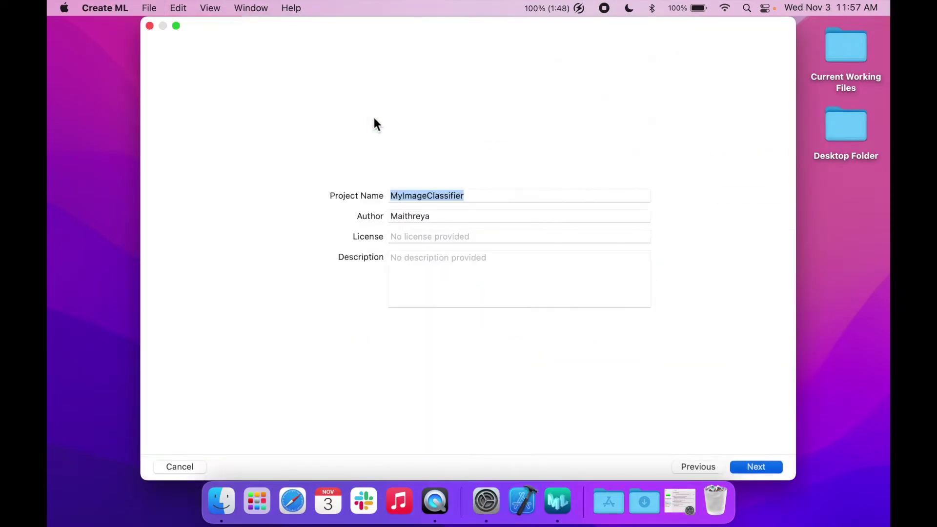
left_click(756, 467)
left_click(261, 215)
double_click(363, 182)
left_click(641, 376)
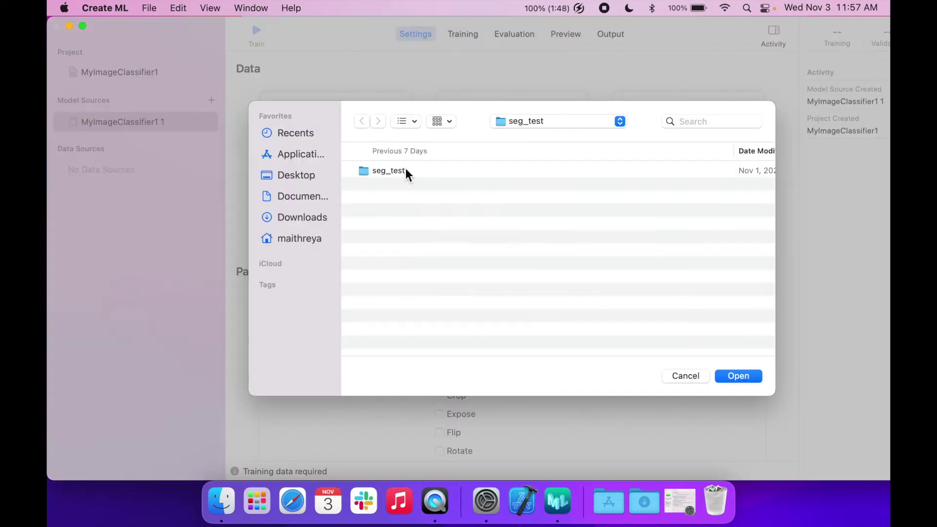
Step: Add the seg_train folder as the classifier's training data
left_click(517, 121)
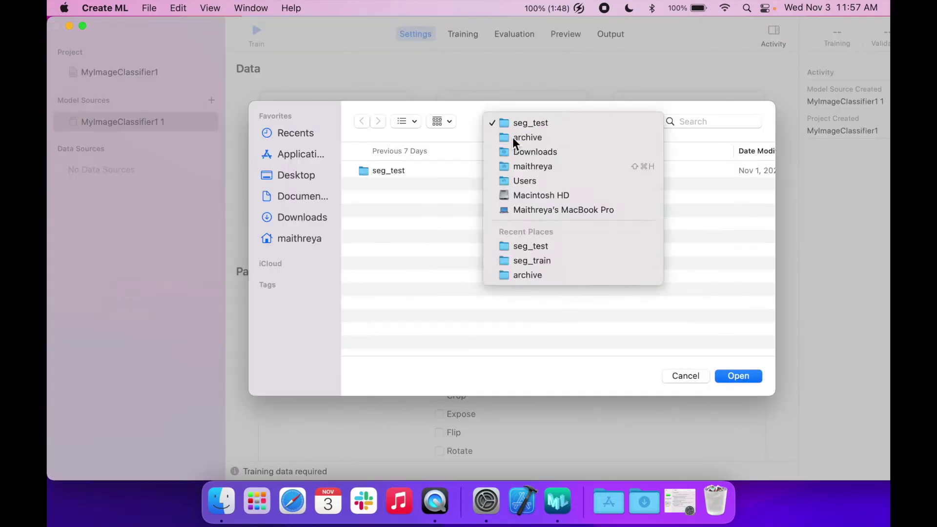
left_click(529, 259)
left_click(384, 171)
left_click(738, 376)
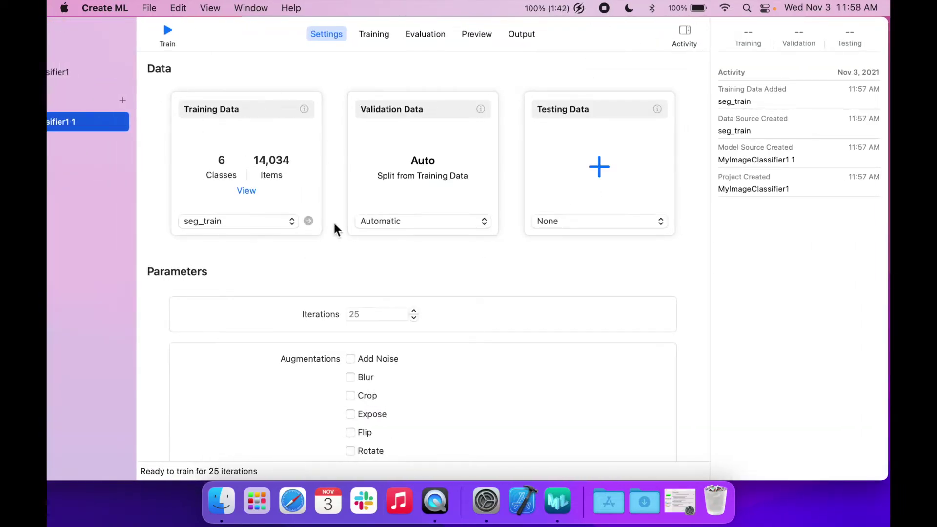
Step: Add seg_test as testing data and start training the classifier
left_click(599, 167)
key("super+Up")
double_click(367, 183)
left_click(274, 122)
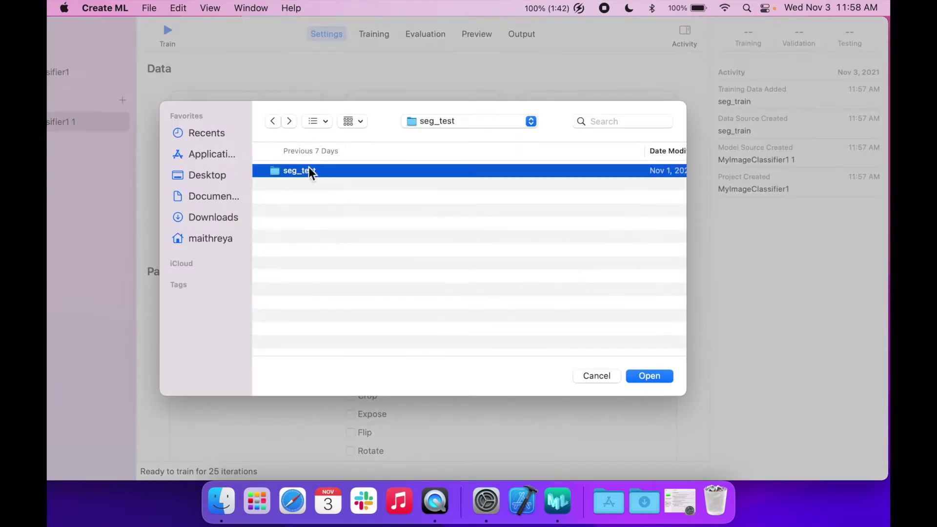
key("Return")
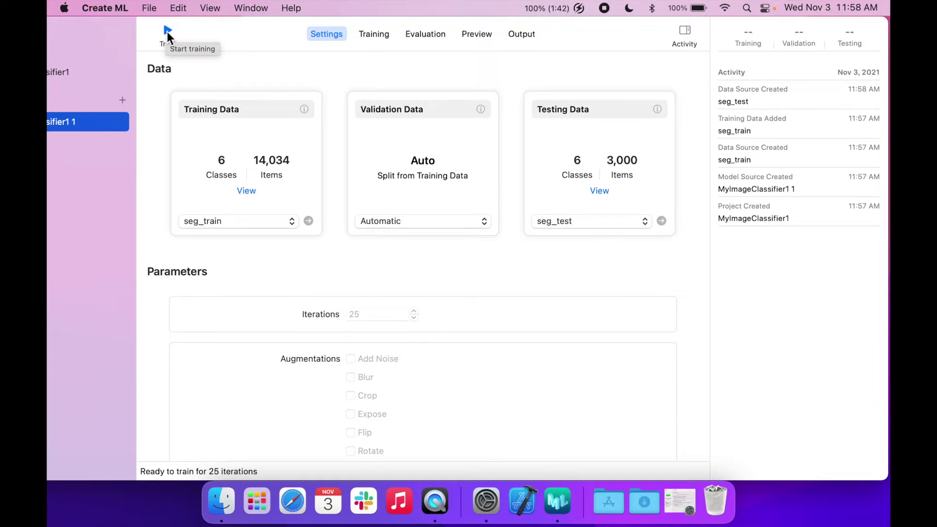
left_click(167, 31)
Step: Check the battery, then launch Terminal and run the powermetrics CPU temperature command
left_click(572, 8)
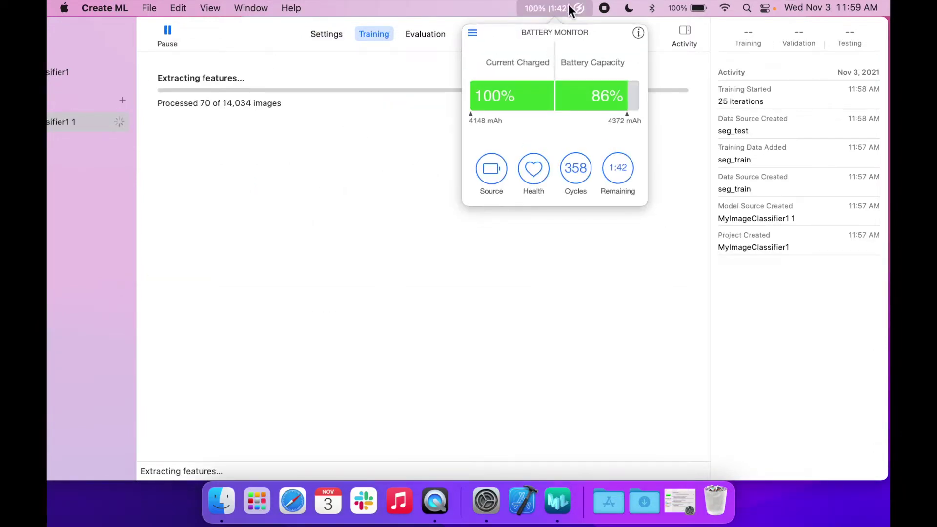
key("super+space")
type("terminal")
key("Return")
key("super+v")
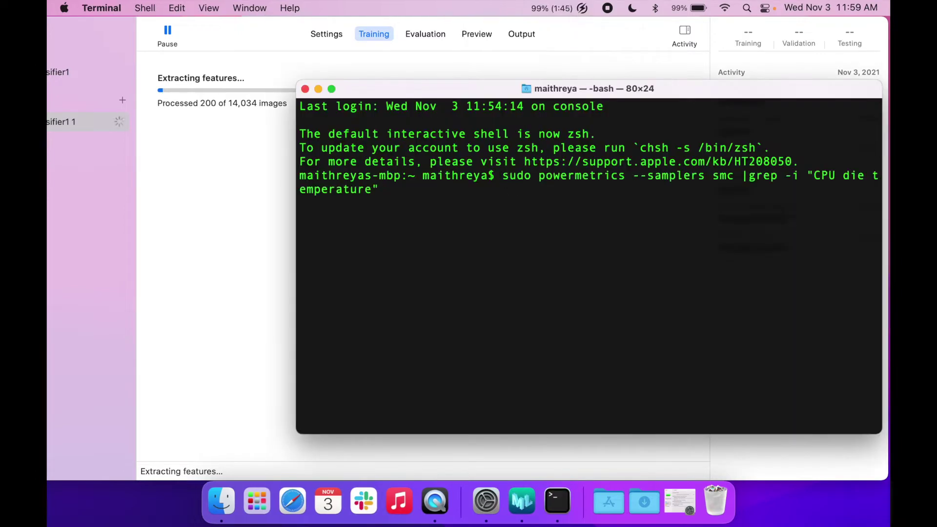
key("Return")
key("Return")
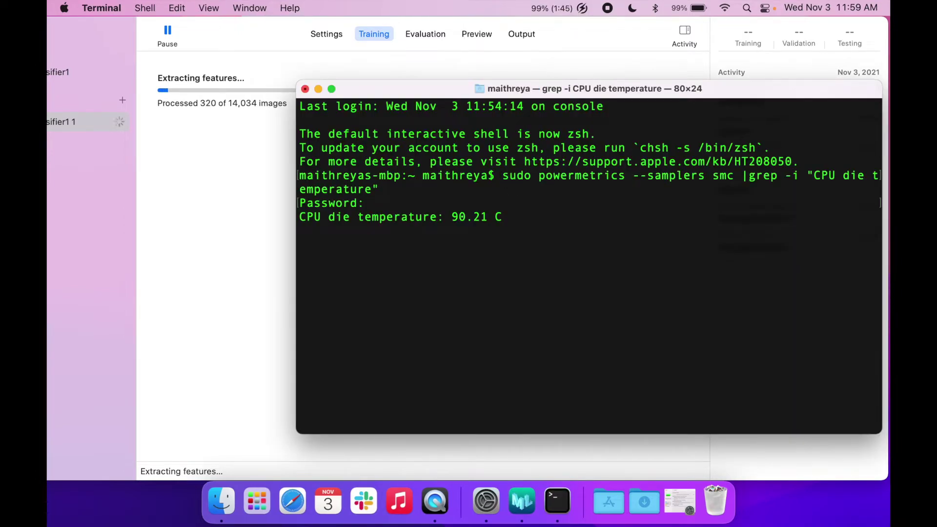
Step: Move the Terminal window left and rerun the powermetrics command in a fresh window
left_click_drag(548, 92, 461, 130)
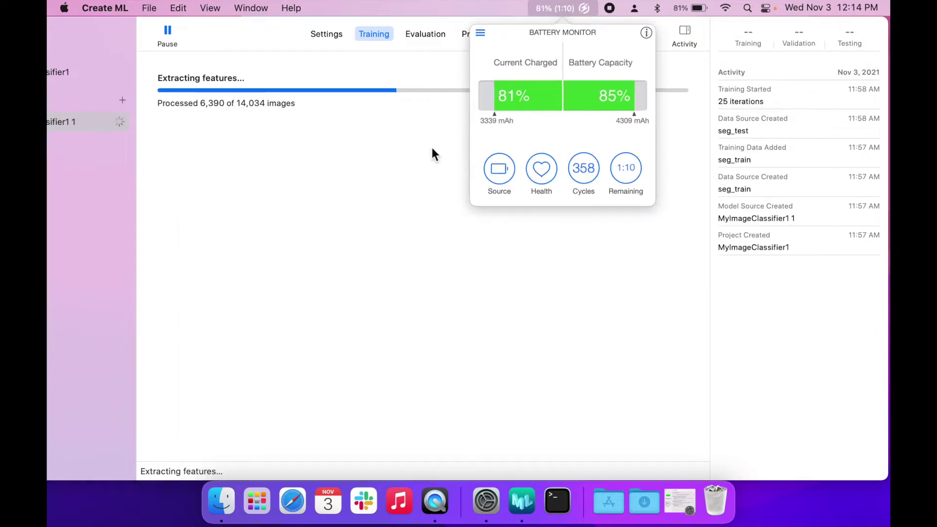
left_click(557, 500)
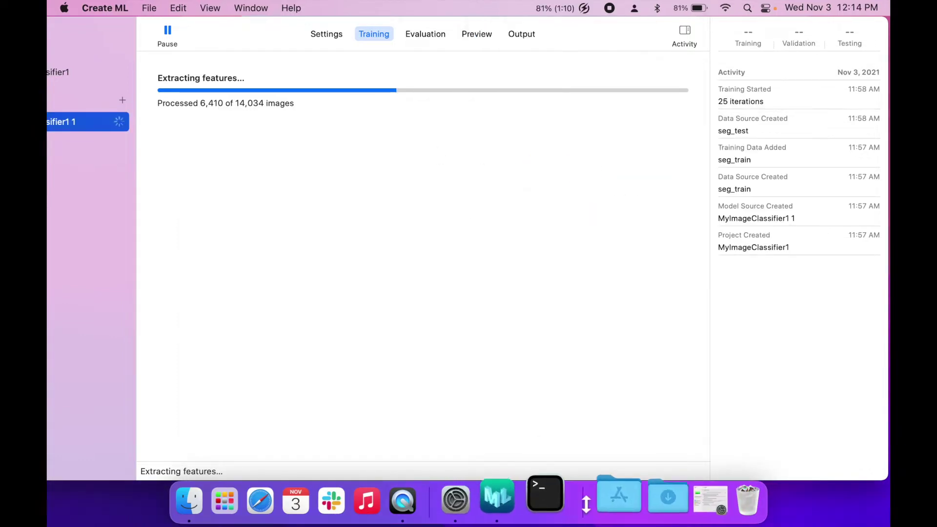
type("sudo powermetrics --samplers smc |grep -i \"CPU die temperature\"")
key("Return")
key("Return")
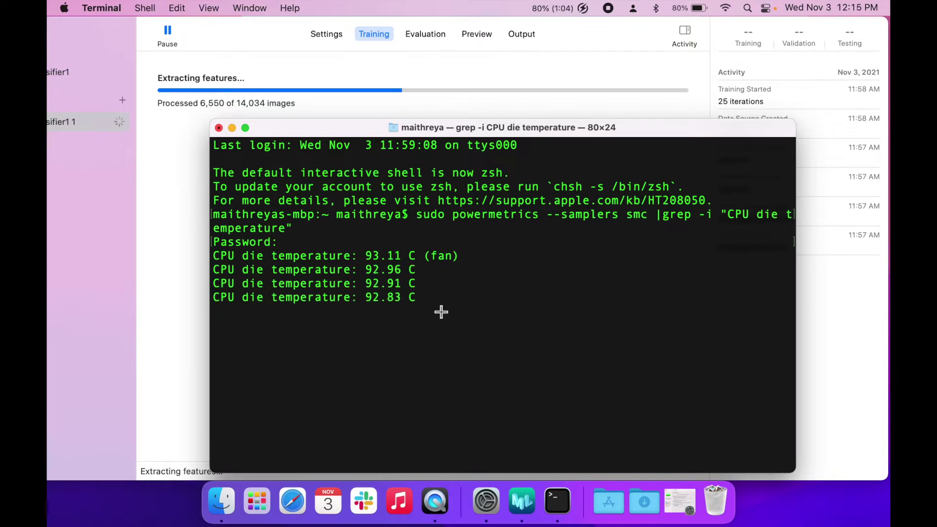
Step: Stop the temperature readout with Ctrl+Z, close Terminal, and return to Create ML
key("ctrl+z")
key("super+w")
left_click(306, 247)
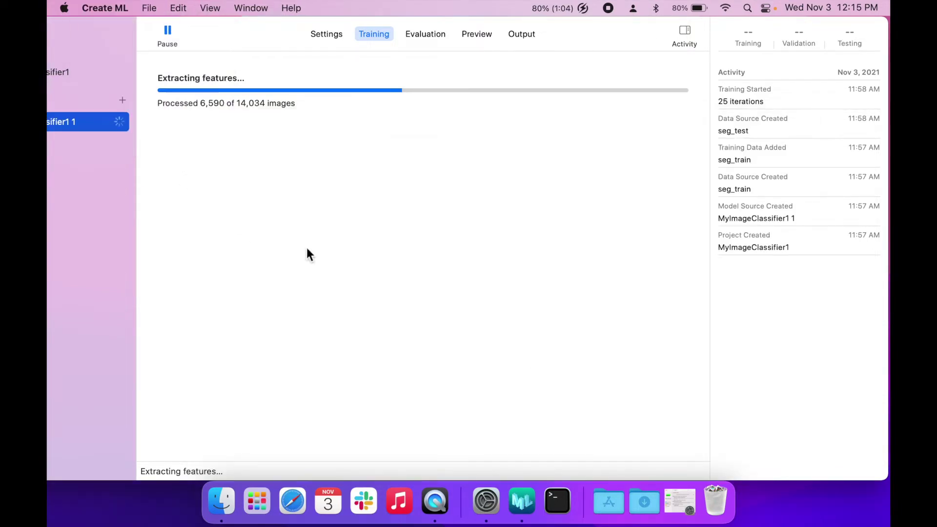
key("super+Tab")
Step: Monitor battery charge and CPU temperature while the classifier finishes its 25 training iterations
left_click(558, 6)
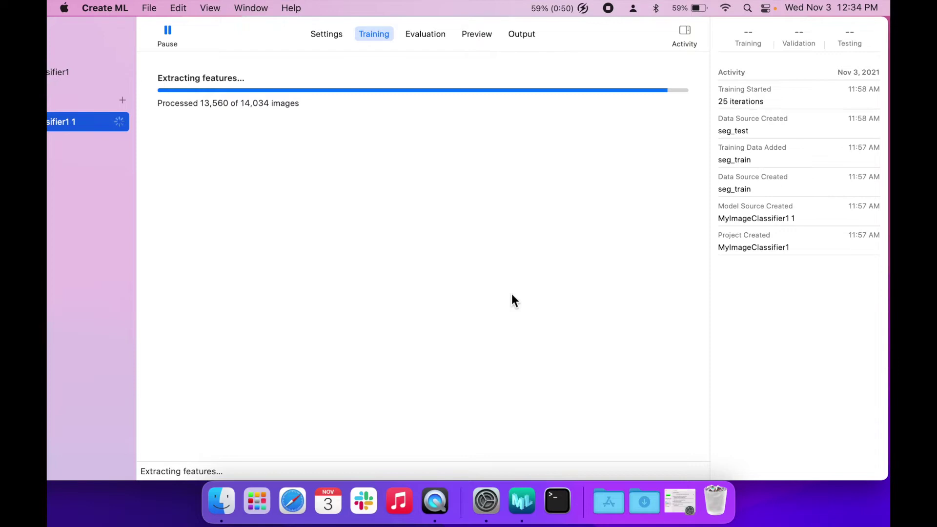
key("super+Tab")
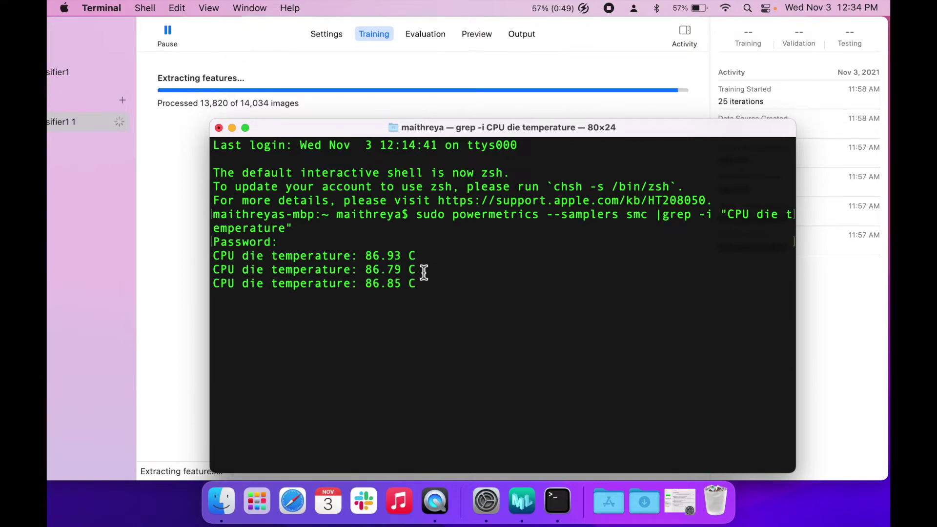
key("super+q")
left_click(556, 7)
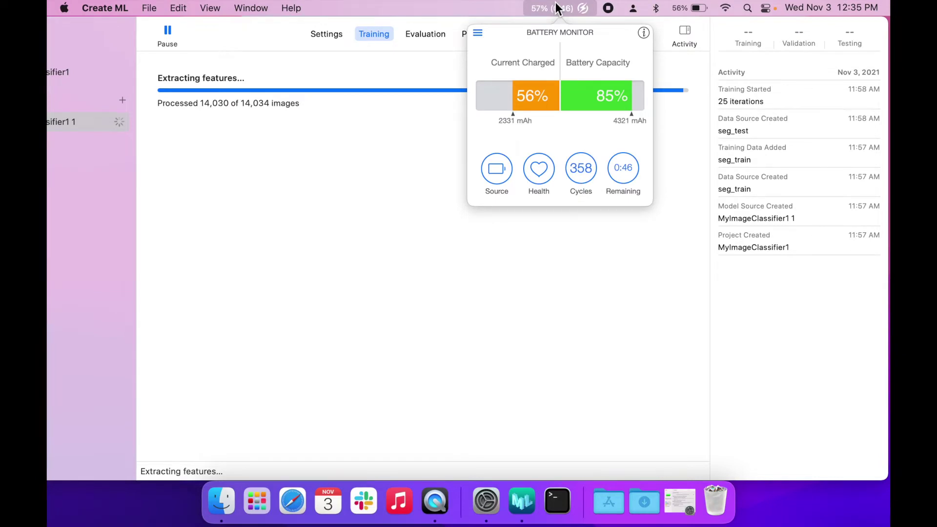
left_click(556, 8)
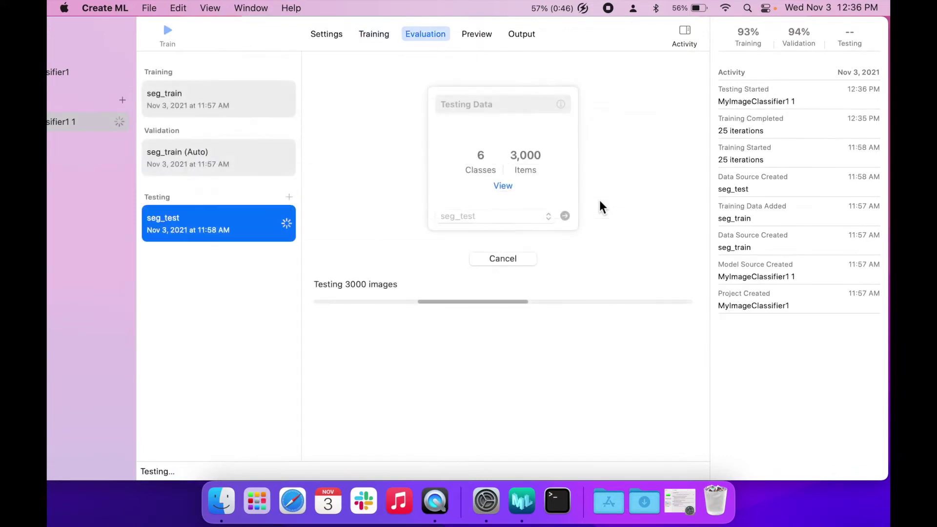
Step: Rerun the CPU temperature check in Terminal, quit it, and check the battery at 25%
left_click(551, 497)
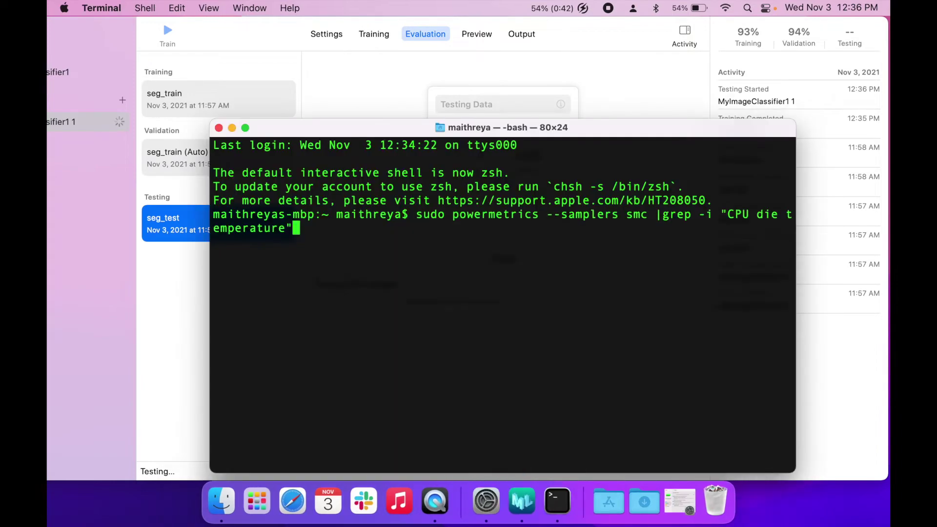
key("Return")
left_click_drag(531, 132, 563, 128)
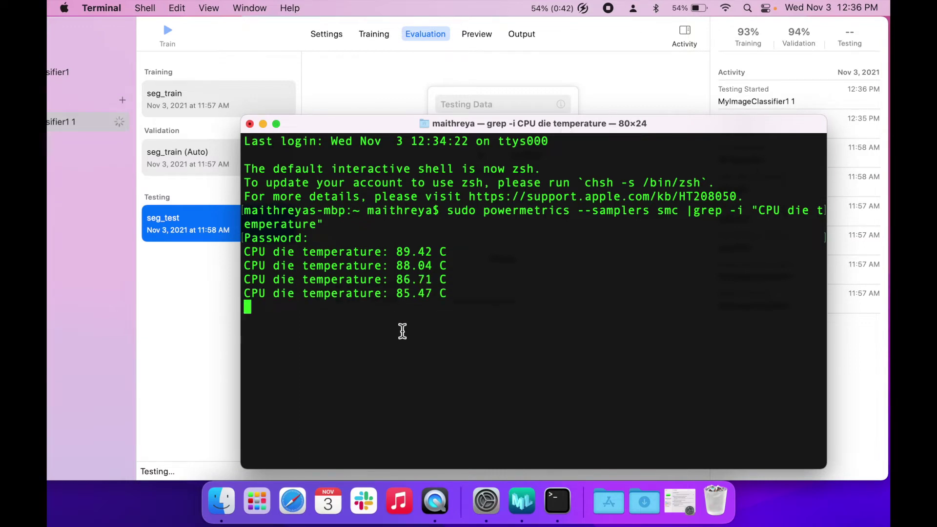
key("super+q")
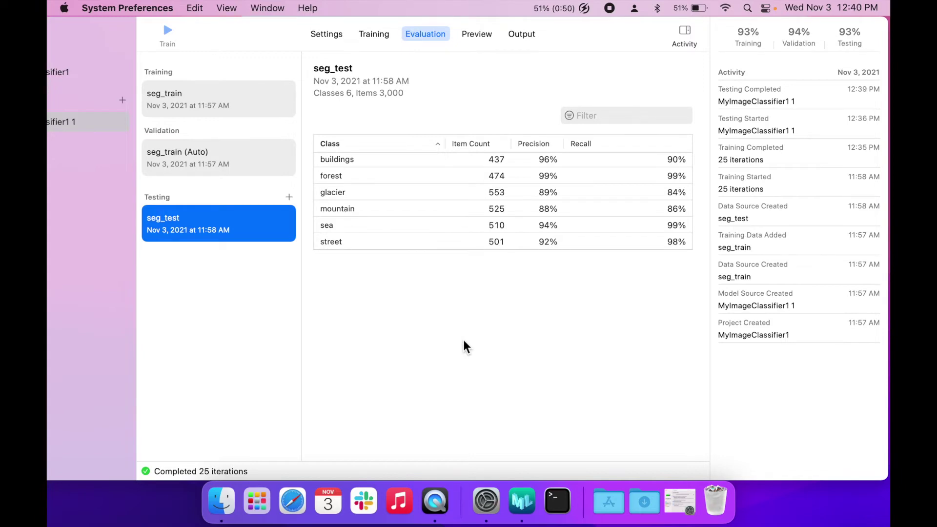
left_click(542, 14)
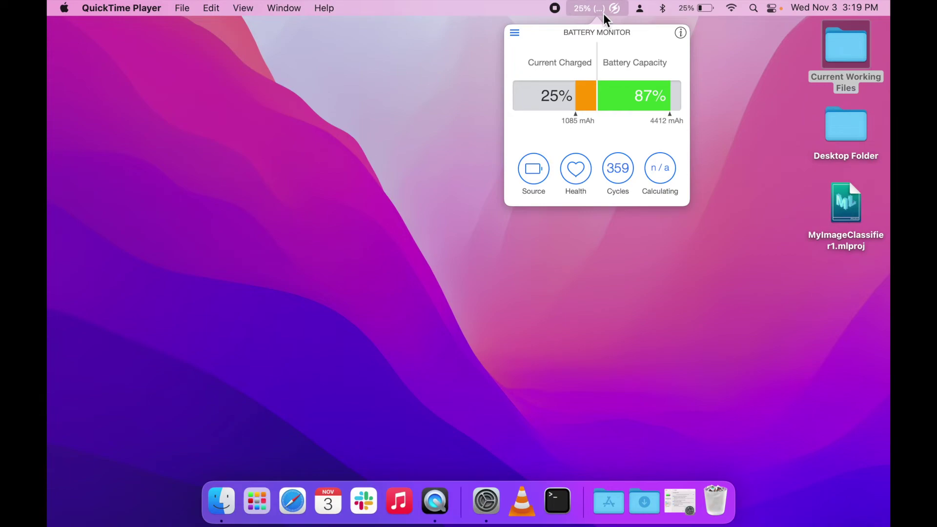
Step: Open Safari from the Dock
left_click(292, 501)
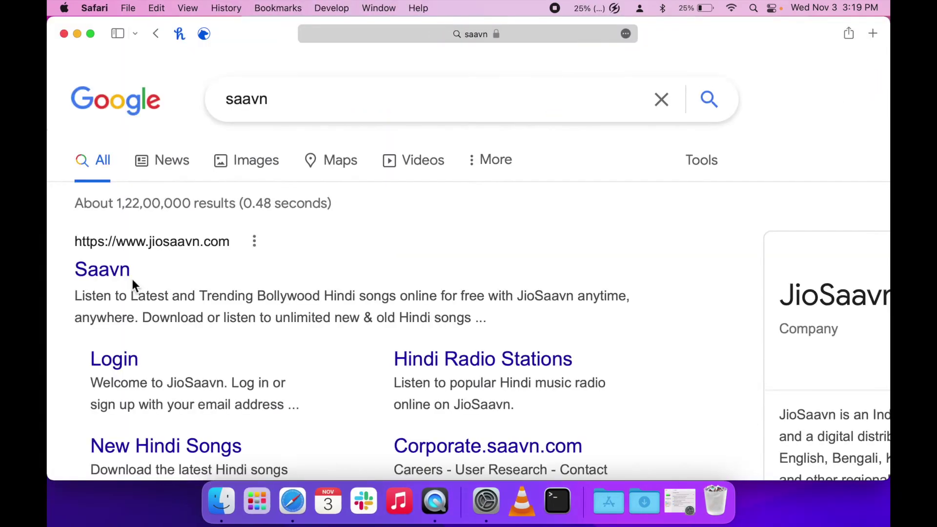
Step: Play a JioSaavn playlist, then go to the New York Times site and scroll through it
left_click(130, 271)
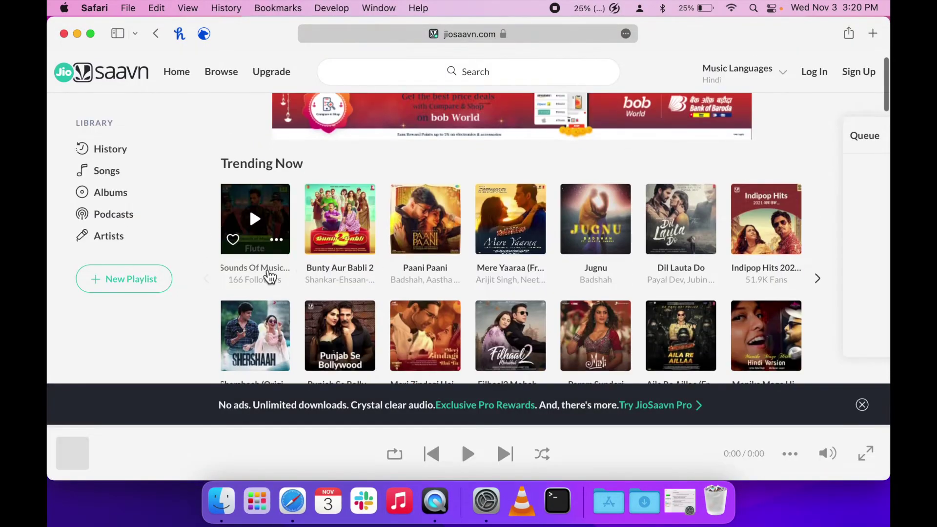
left_click(270, 277)
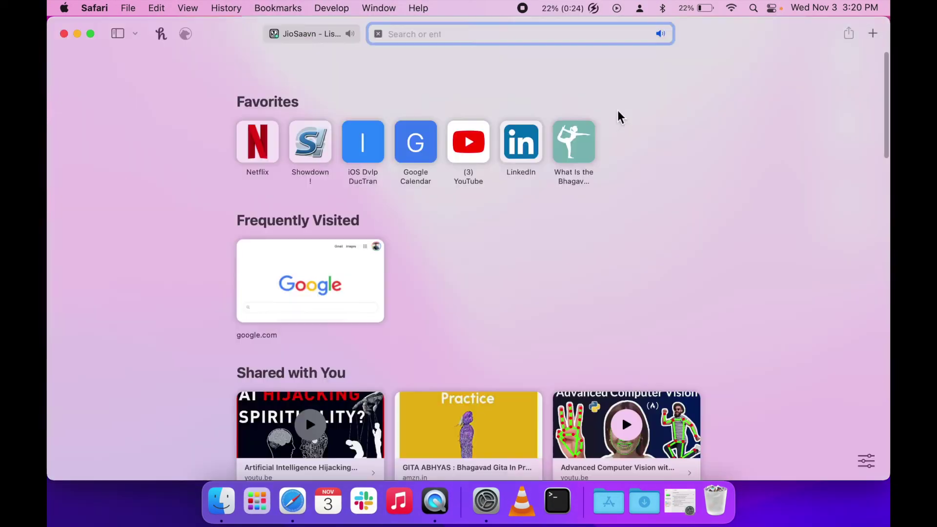
type("new yo")
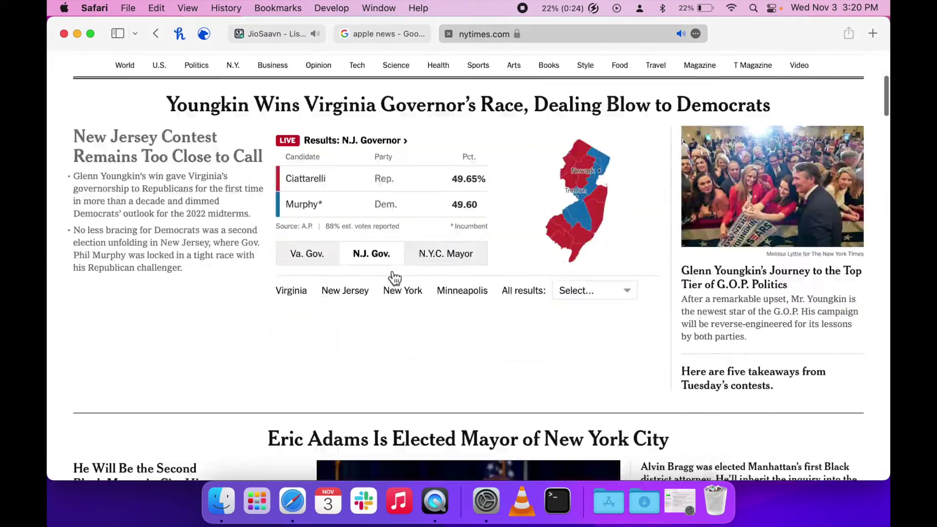
scroll(500, 261, "down", 15)
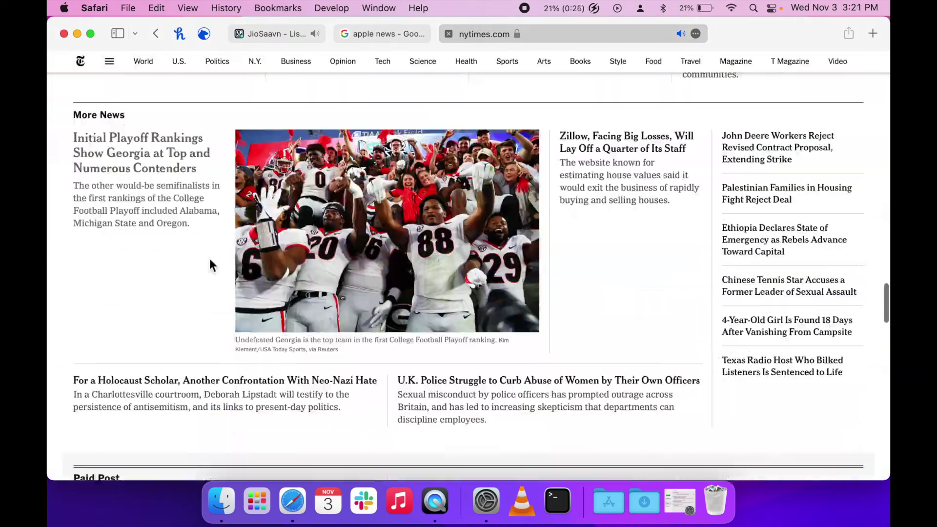
scroll(454, 268, "down", 15)
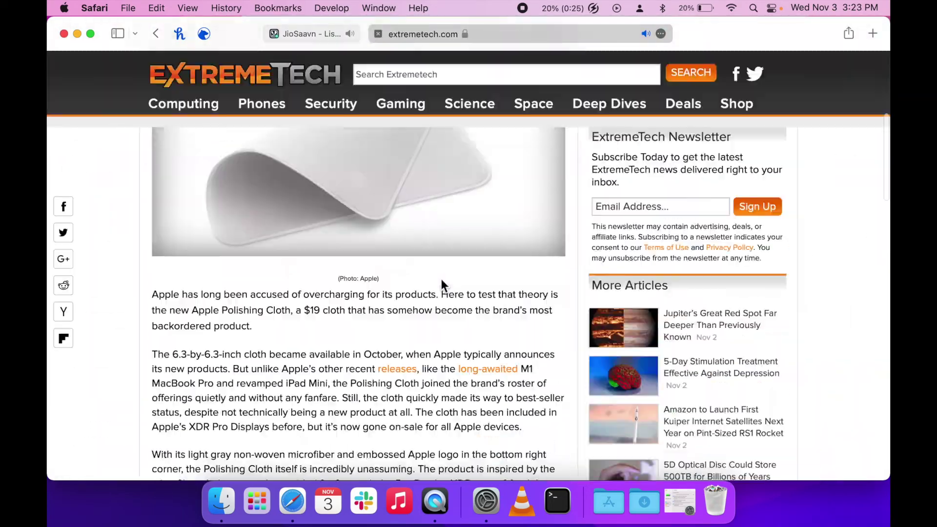
scroll(441, 283, "down", 4)
Step: Read the ExtremeTech article in Reader view, scrolling down
key("super+shift+r")
scroll(490, 188, "down", 10)
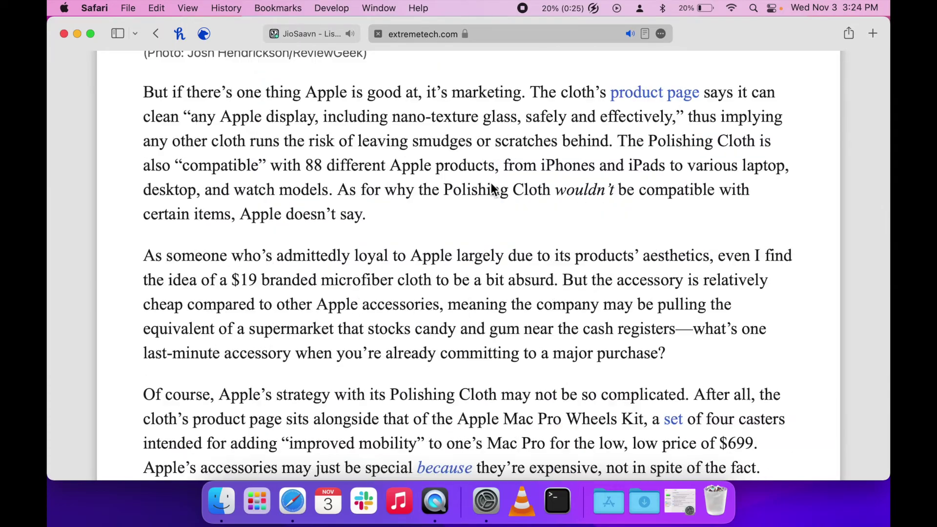
scroll(491, 244, "down", 10)
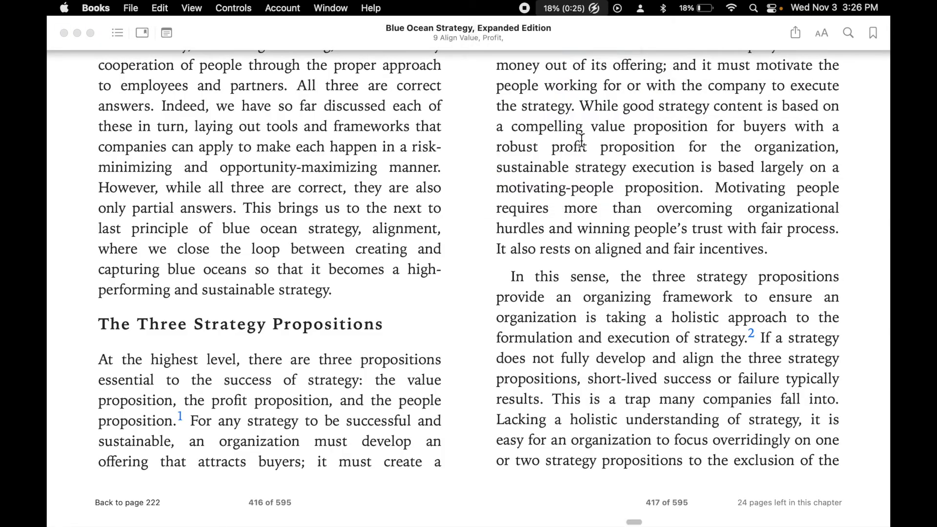
Step: Turn to the next pages and highlight 'classic case of execution failure' in yellow
key("Right")
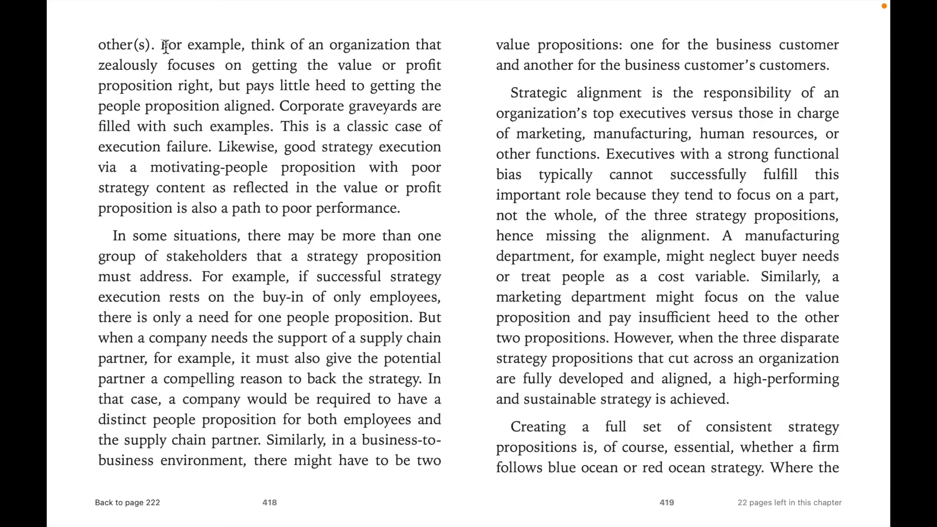
left_click_drag(348, 128, 209, 149)
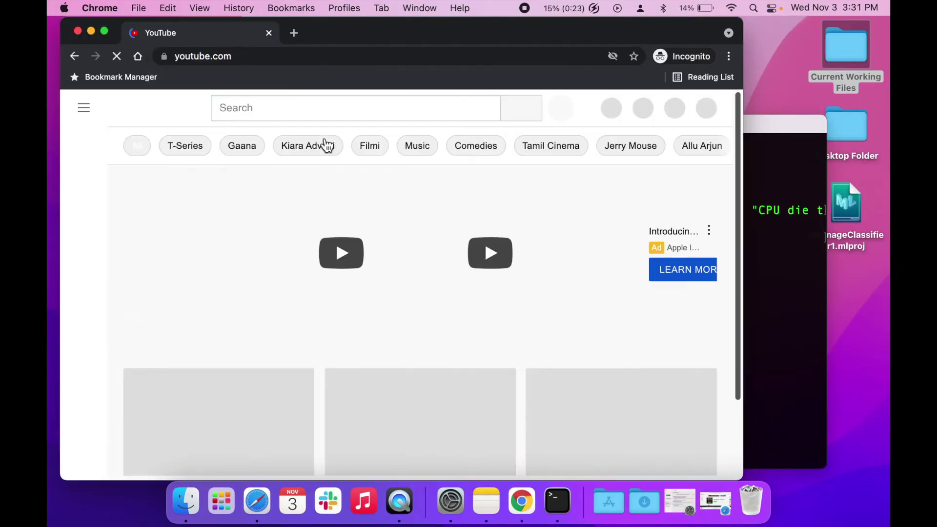
Step: Search YouTube for 'let's r installing r and r studio' and play Introduction to R programming from Let's R
type("let's r installing r and r studio")
key("Return")
left_click(617, 8)
scroll(390, 292, "down", 5)
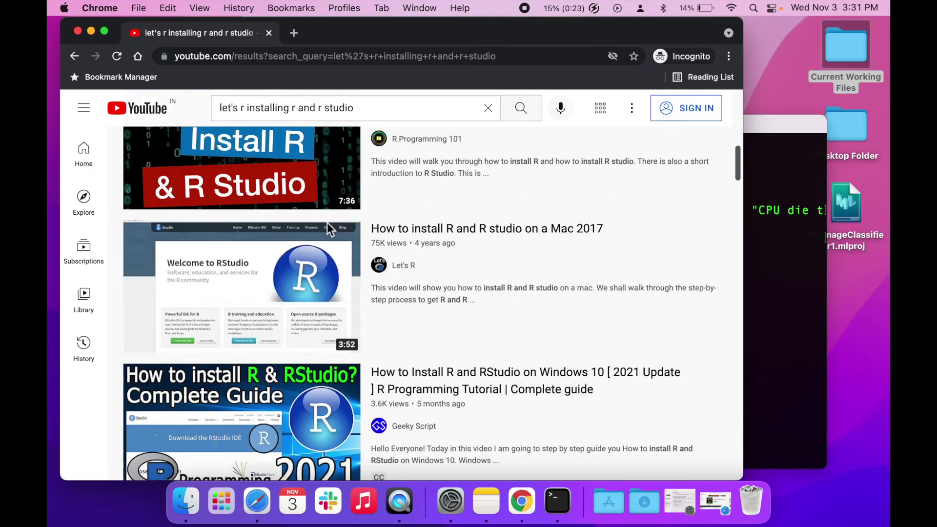
left_click(393, 266)
left_click(246, 207)
left_click(251, 314)
Step: Close the Terminal window, then rerun and stop the CPU temperature check
left_click(618, 8)
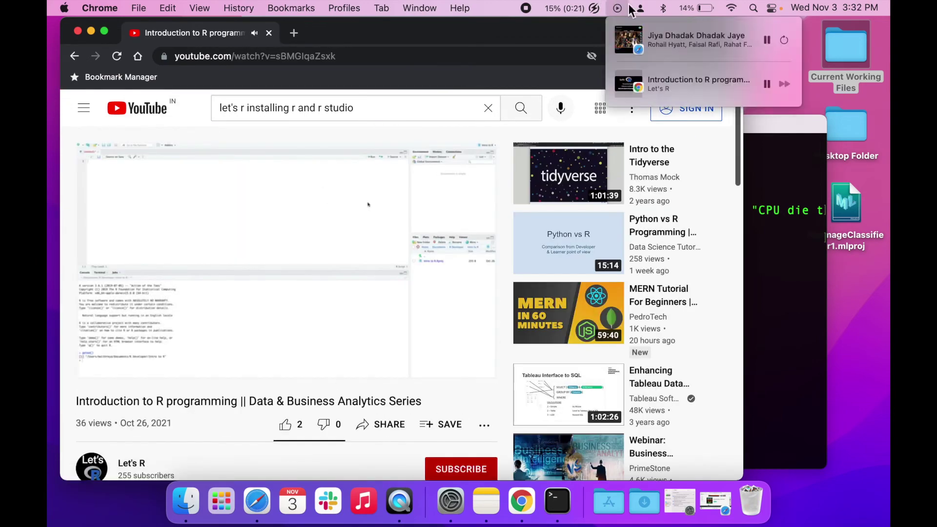
left_click(557, 500)
key("super+w")
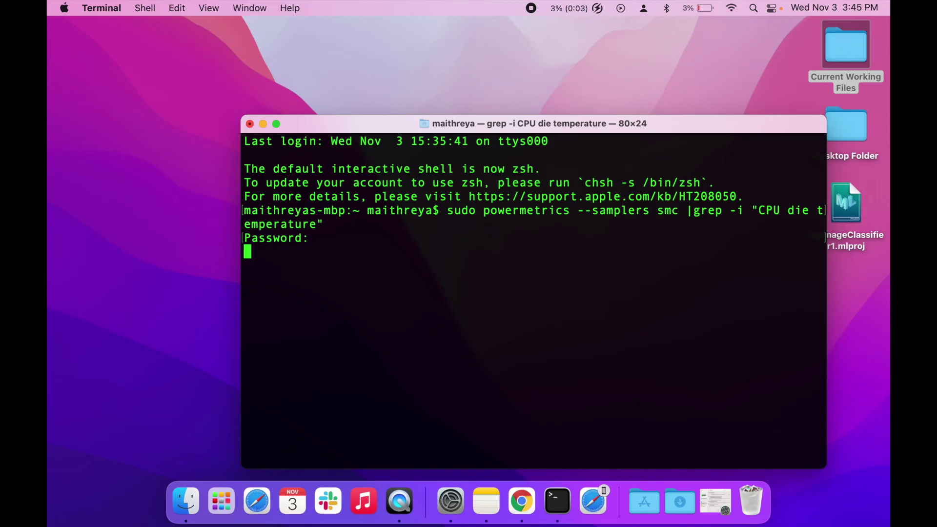
key("Return")
key("ctrl+z")
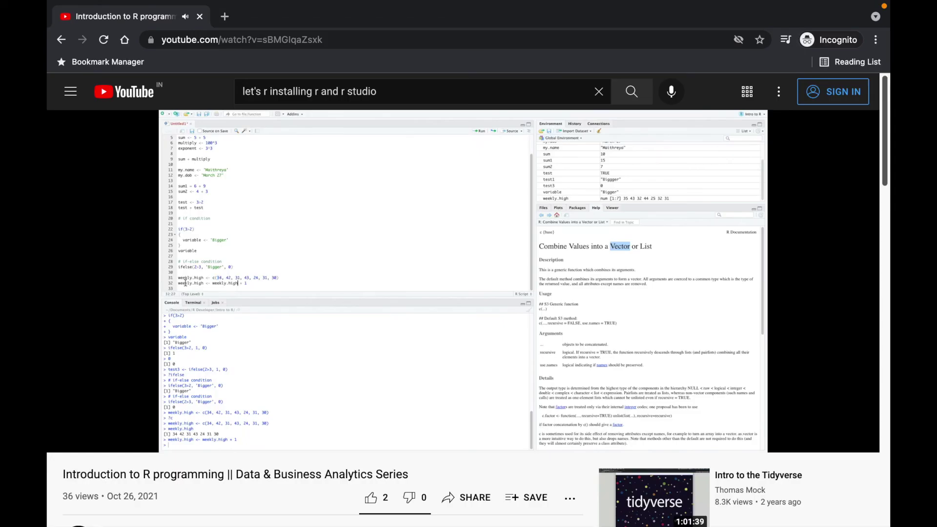